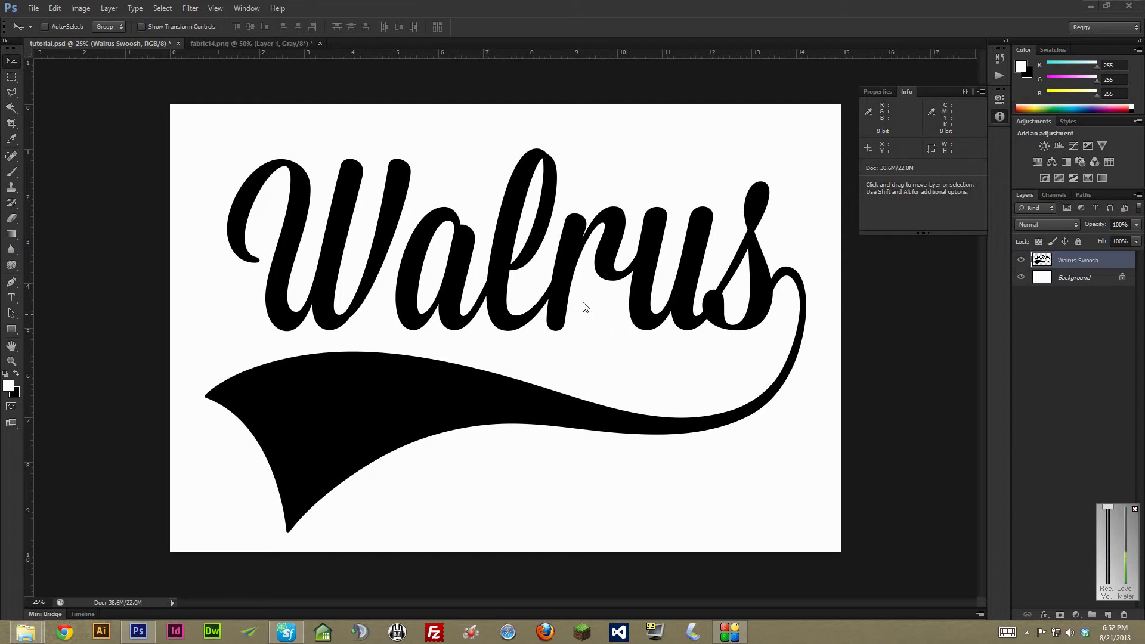
# Step: Check the Walrus artwork by toggling the Walrus Swoosh and white background layers on and off
pyautogui.click(261, 44)
pyautogui.click(129, 45)
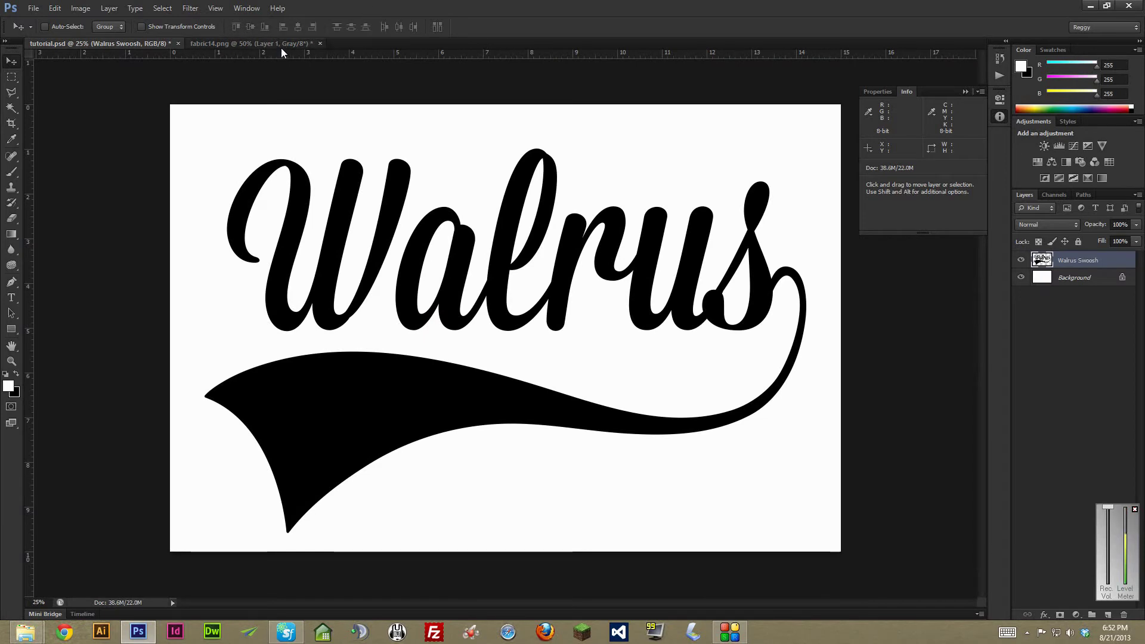
pyautogui.click(1022, 260)
pyautogui.click(1021, 260)
pyautogui.click(1021, 260)
pyautogui.click(1021, 260)
pyautogui.click(1023, 277)
pyautogui.click(1022, 277)
pyautogui.click(1023, 277)
pyautogui.click(1022, 278)
pyautogui.click(1023, 261)
pyautogui.click(1023, 261)
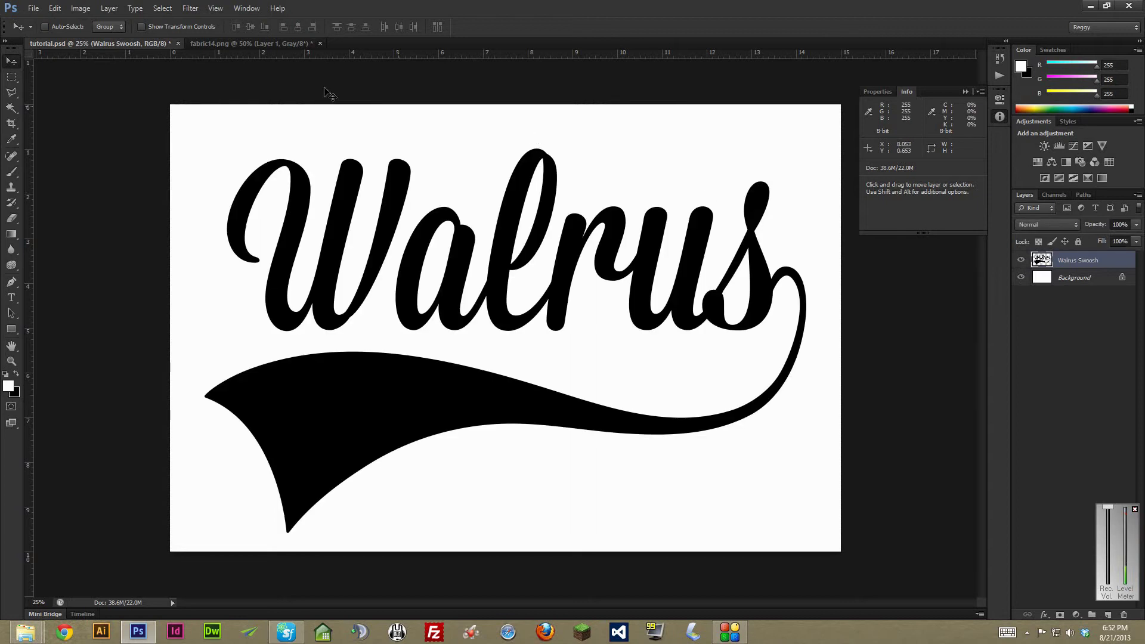
# Step: Switch to fabric14.png and toggle Layer 0 and Layer 1 to inspect the twill texture
pyautogui.click(255, 45)
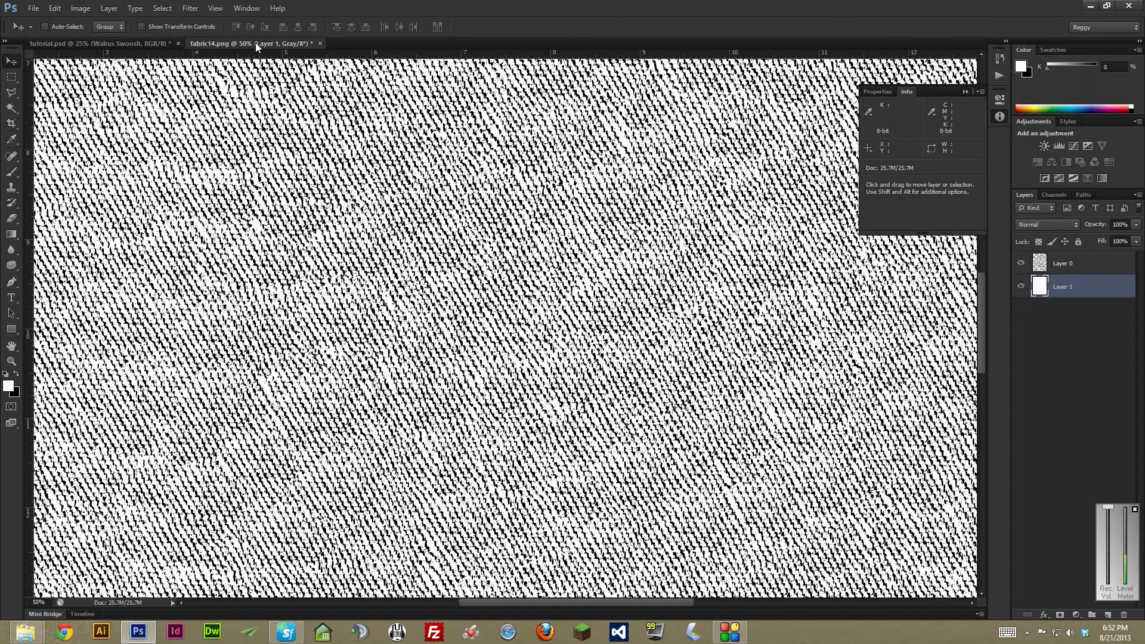
pyautogui.click(1021, 287)
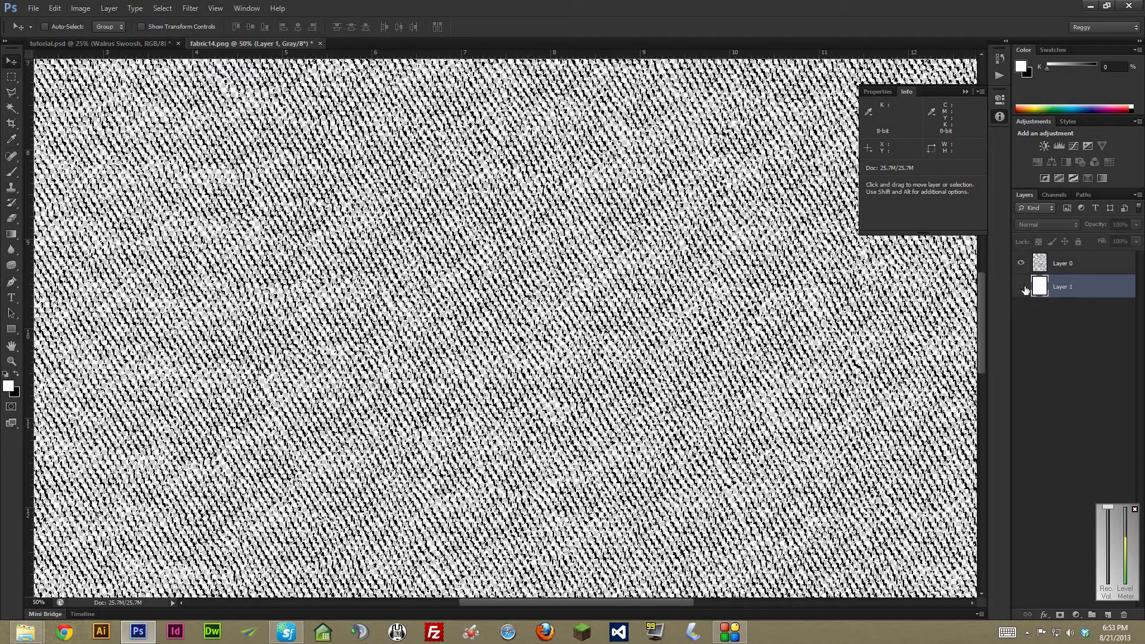
pyautogui.click(1022, 287)
pyautogui.click(1022, 287)
pyautogui.click(1022, 264)
pyautogui.click(1022, 264)
pyautogui.click(1022, 287)
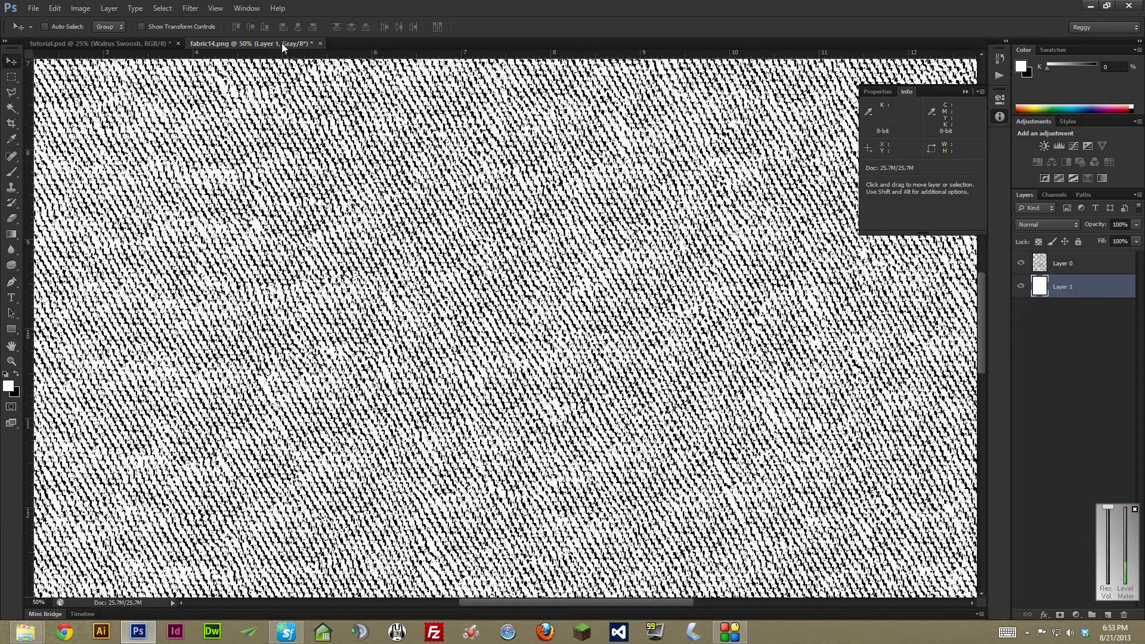
# Step: Copy the fabric14 texture layer into tutorial.psd and close fabric14 without saving
pyautogui.moveTo(283, 46); pyautogui.dragTo(283, 127)
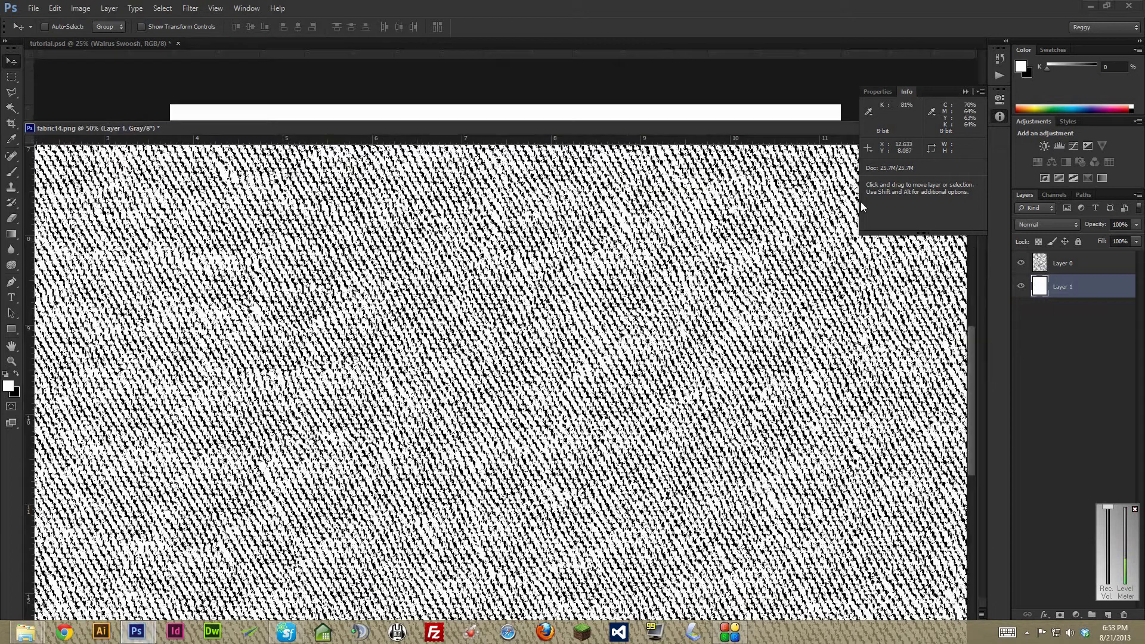
pyautogui.moveTo(754, 127); pyautogui.dragTo(587, 116)
pyautogui.moveTo(1044, 263); pyautogui.dragTo(825, 296)
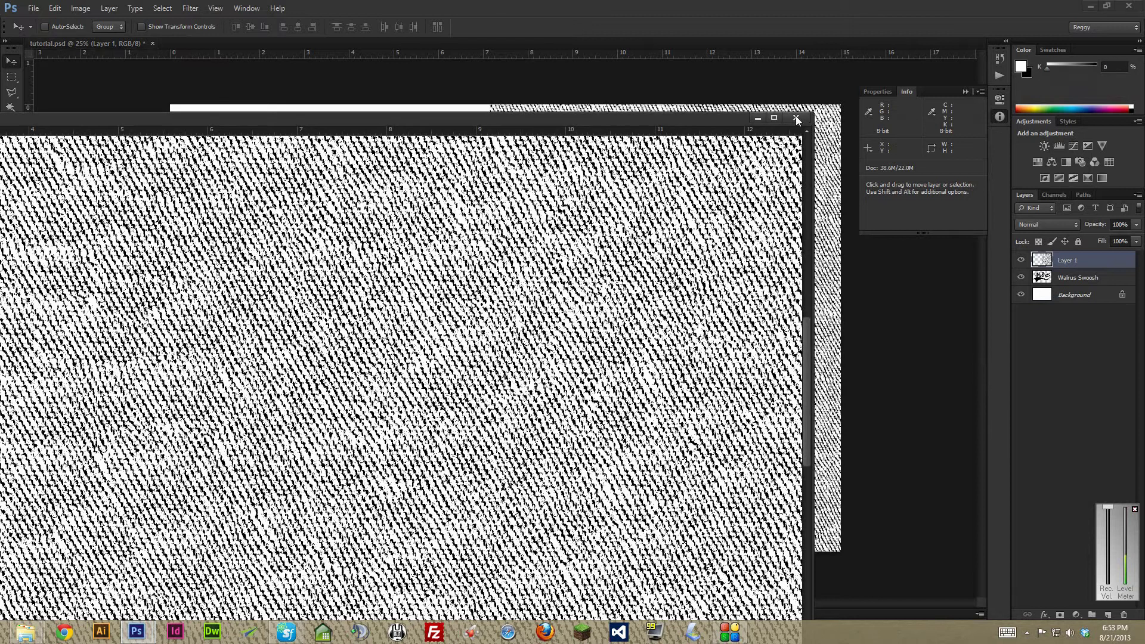
pyautogui.click(796, 118)
pyautogui.click(592, 272)
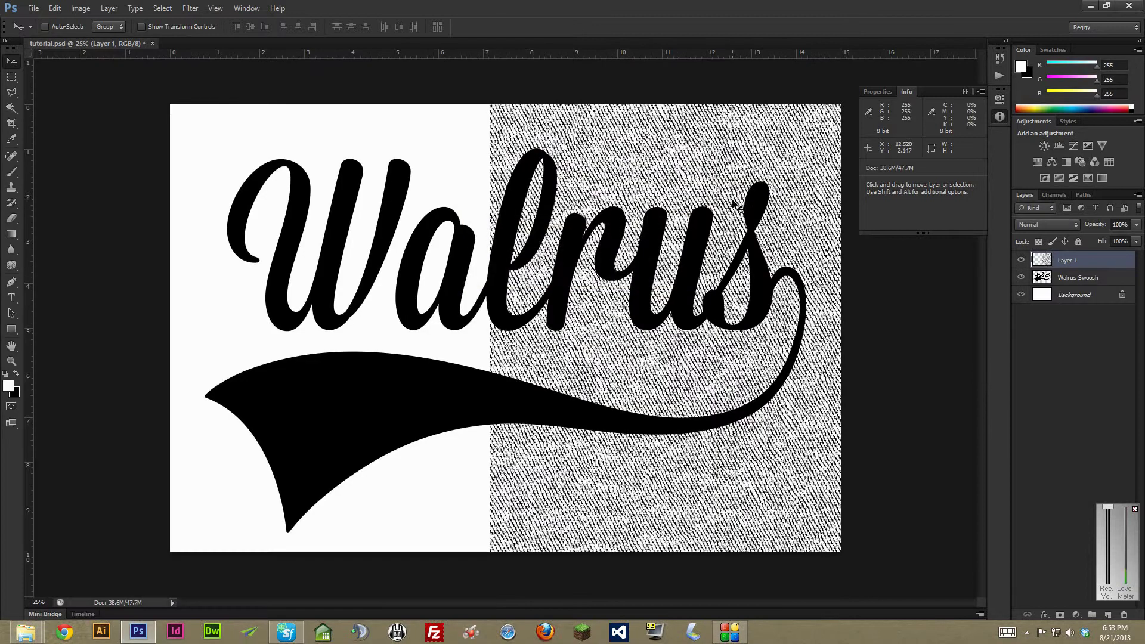
# Step: Scale the texture layer to about 133% so it covers the whole canvas
pyautogui.moveTo(721, 168); pyautogui.dragTo(701, 155)
pyautogui.hotkey('ctrl', '-')
pyautogui.hotkey('ctrl', 't')
pyautogui.moveTo(674, 88); pyautogui.dragTo(820, 87)
pyautogui.click(597, 28)
pyautogui.hotkey('ctrl', '+')
pyautogui.hotkey('ctrl', '+')
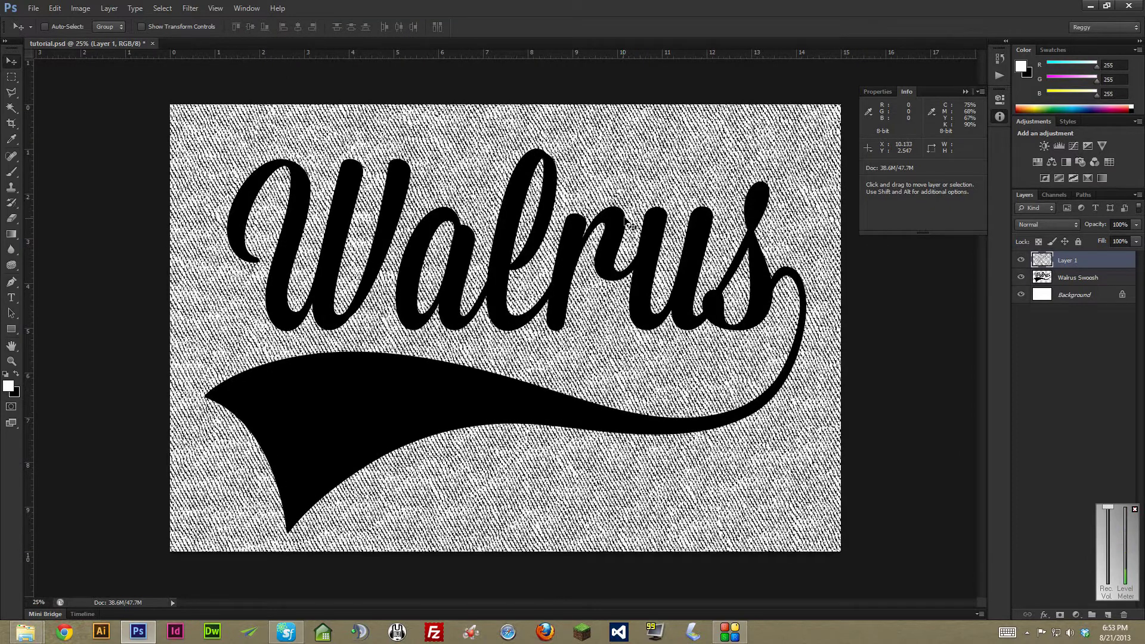
# Step: Hide the texture, duplicate Walrus Swoosh, hide the original, and load the copy's lettering selection
pyautogui.click(1022, 260)
pyautogui.click(1092, 279)
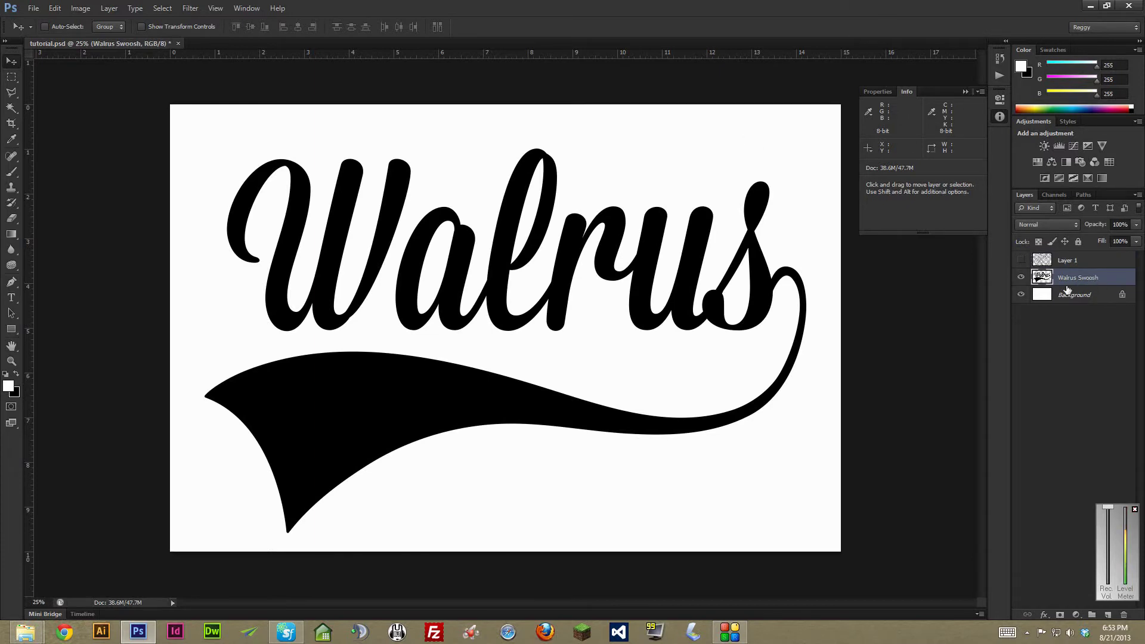
pyautogui.click(1022, 280)
pyautogui.click(1021, 280)
pyautogui.moveTo(1080, 284); pyautogui.dragTo(1110, 614)
pyautogui.click(1021, 295)
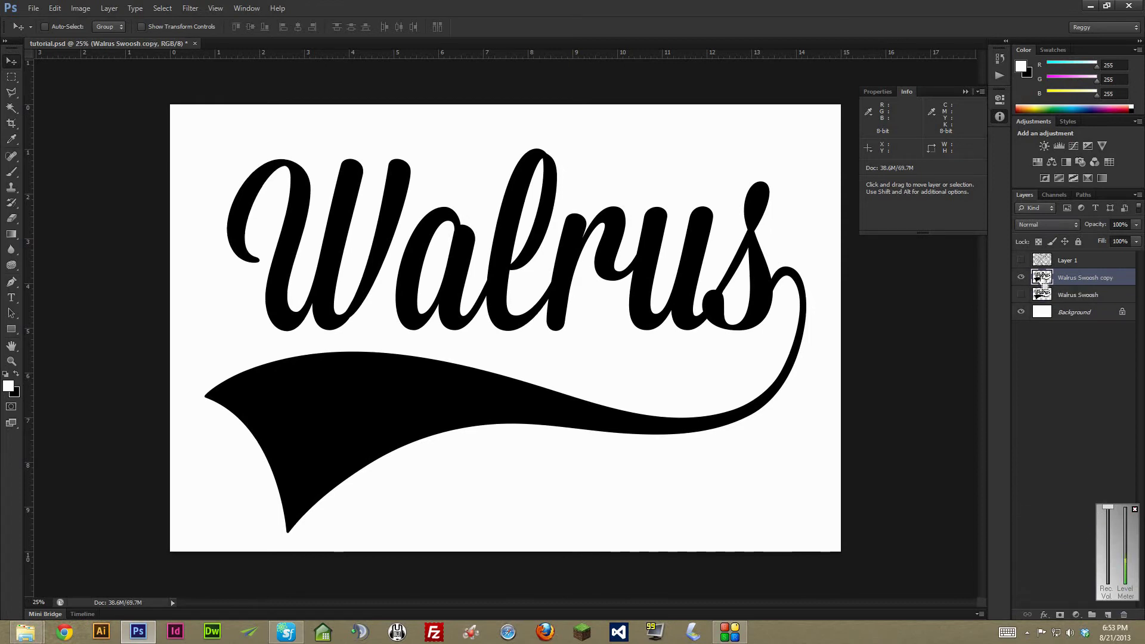
pyautogui.keyDown('ctrl'); pyautogui.click(1044, 283); pyautogui.keyUp('ctrl')
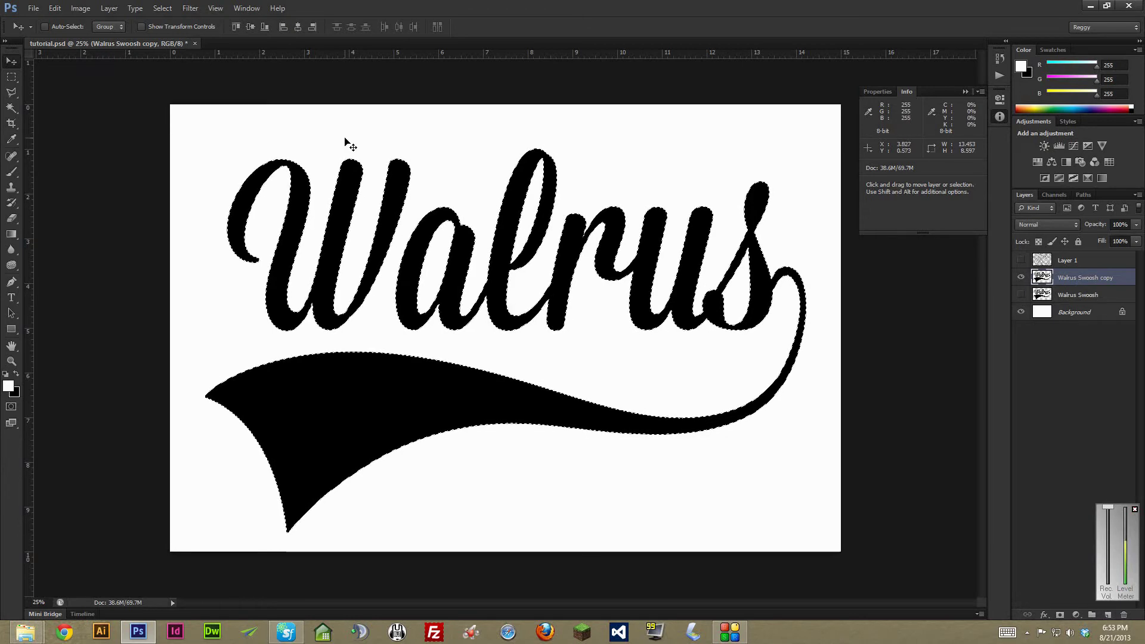
# Step: Contract the Walrus Swoosh copy selection by 25 pixels using Select > Modify > Contract
pyautogui.click(166, 9)
pyautogui.moveTo(208, 141)
pyautogui.click(91, 173)
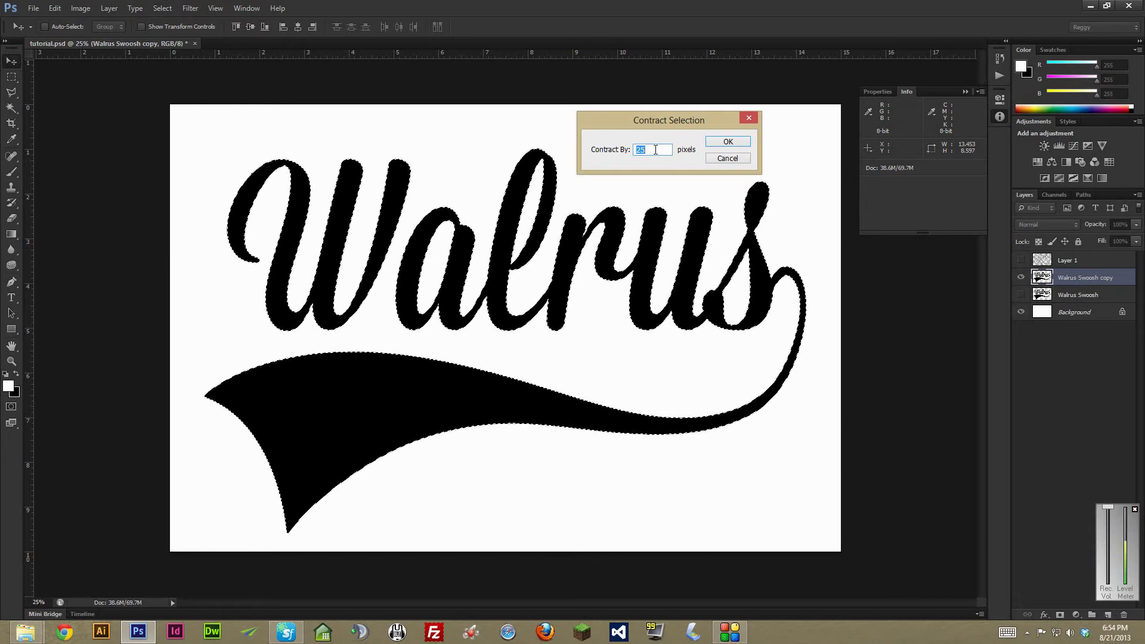
pyautogui.click(727, 142)
pyautogui.hotkey('ctrl', '+')
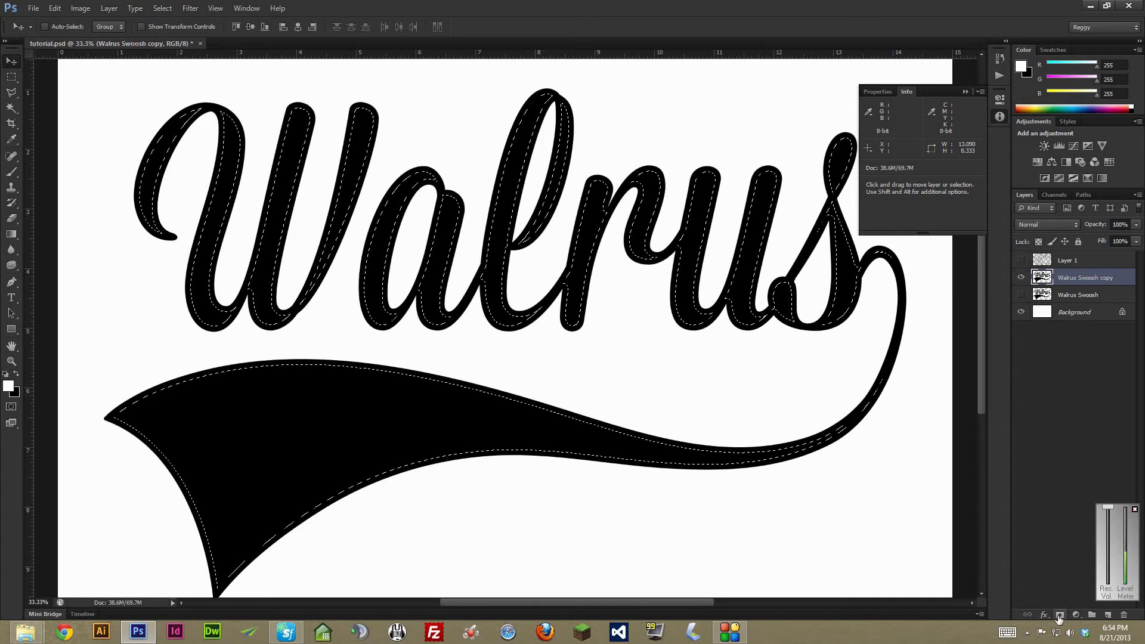
# Step: Add a layer mask to Walrus Swoosh copy and invert it, leaving only the black outline
pyautogui.click(1060, 615)
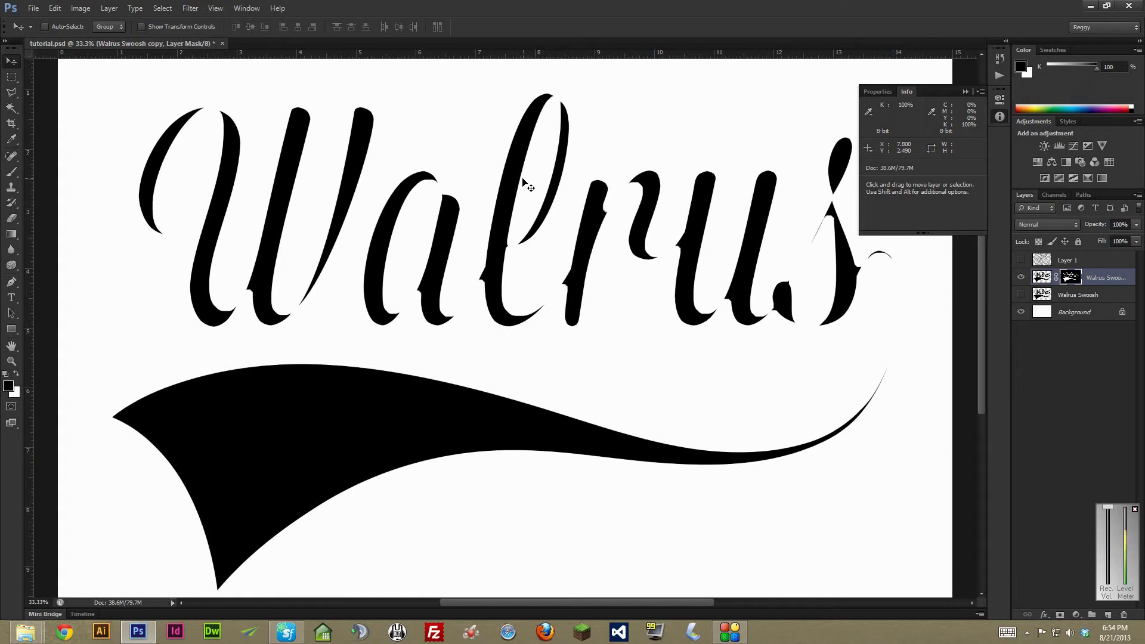
pyautogui.click(1050, 278)
pyautogui.click(1071, 277)
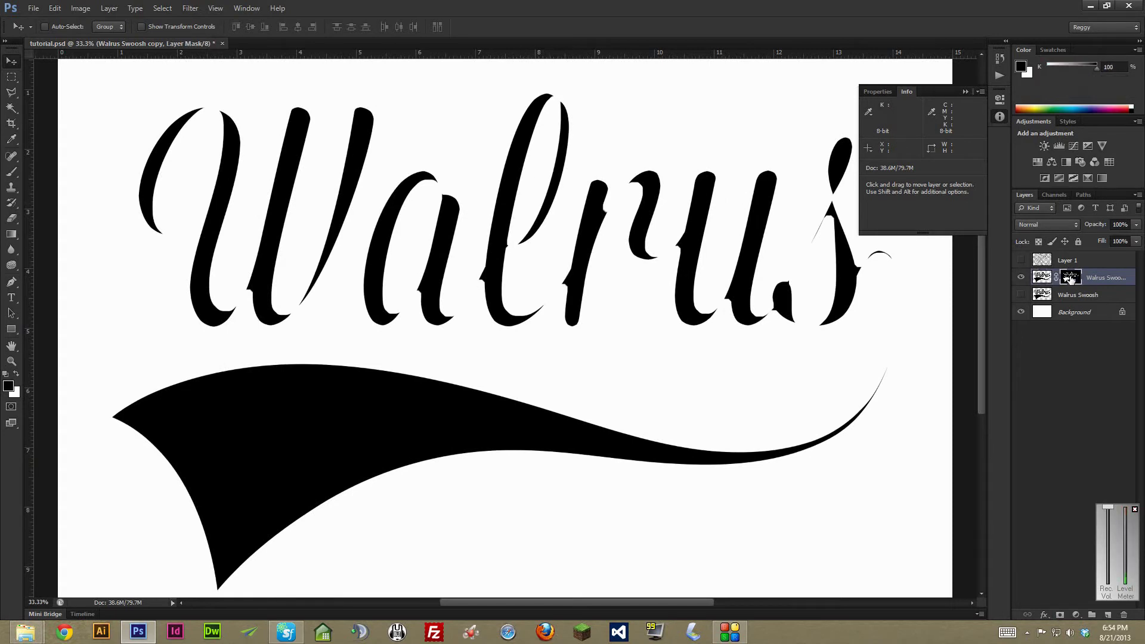
pyautogui.keyDown('alt'); pyautogui.click(1071, 278); pyautogui.keyUp('alt')
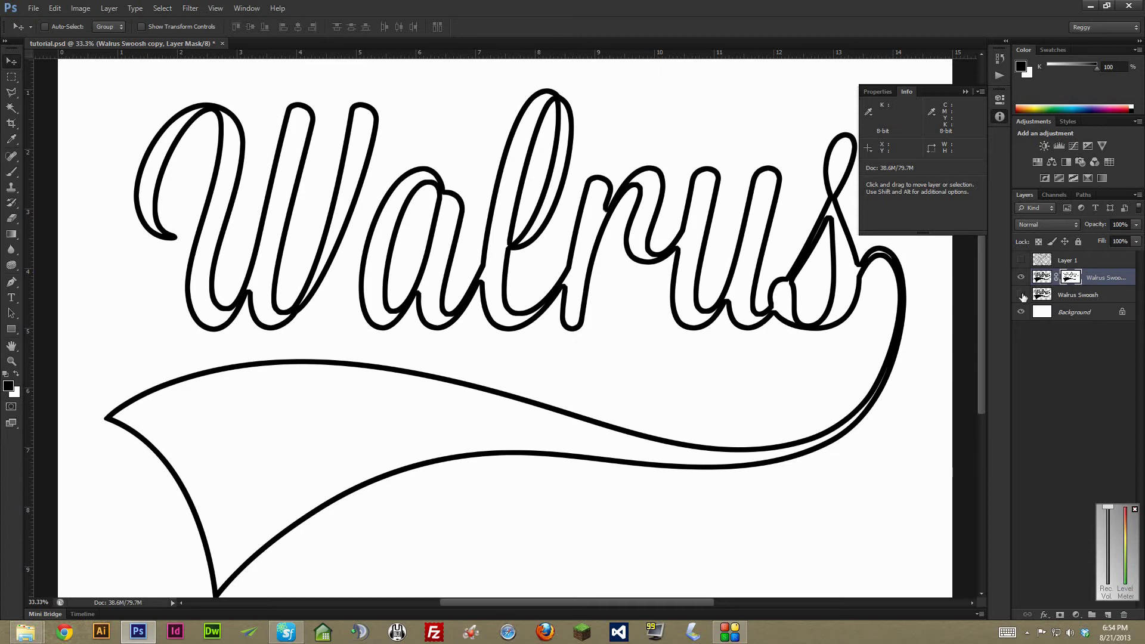
pyautogui.click(1021, 295)
pyautogui.scroll(3, 799, 269)
pyautogui.moveTo(514, 235); pyautogui.dragTo(582, 311)
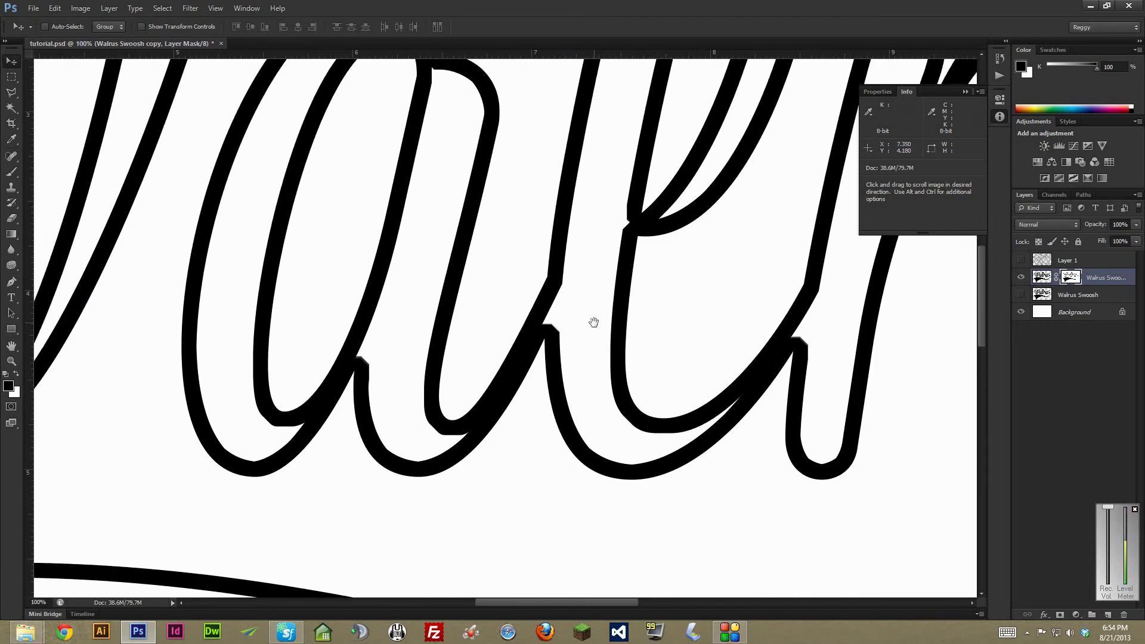
pyautogui.hotkey('ctrl', '+')
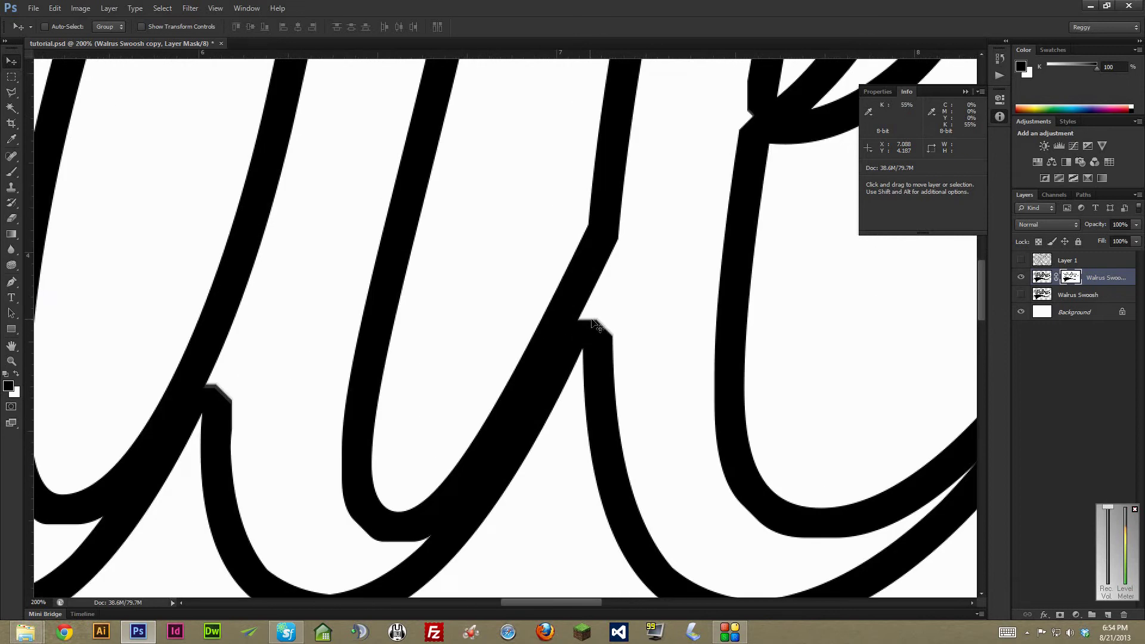
pyautogui.hotkey('ctrl', '+')
pyautogui.hotkey('ctrl', '-')
pyautogui.hotkey('ctrl', '-')
pyautogui.hotkey('ctrl', '-')
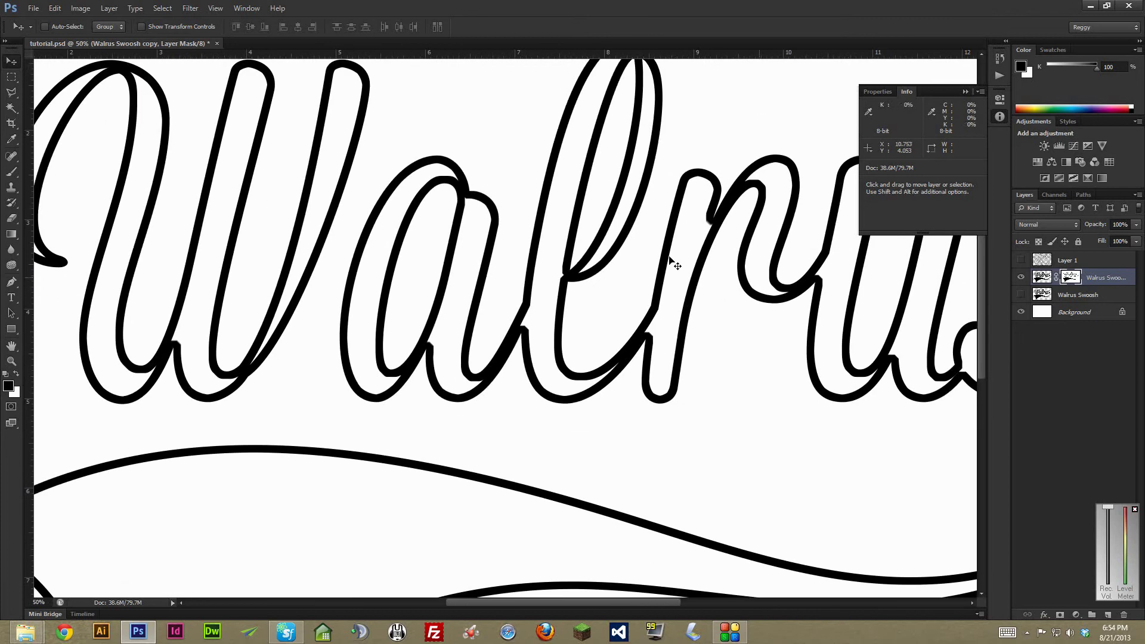
pyautogui.hotkey('ctrl', '-')
pyautogui.hotkey('ctrl', '-')
pyautogui.hotkey('ctrl', '-')
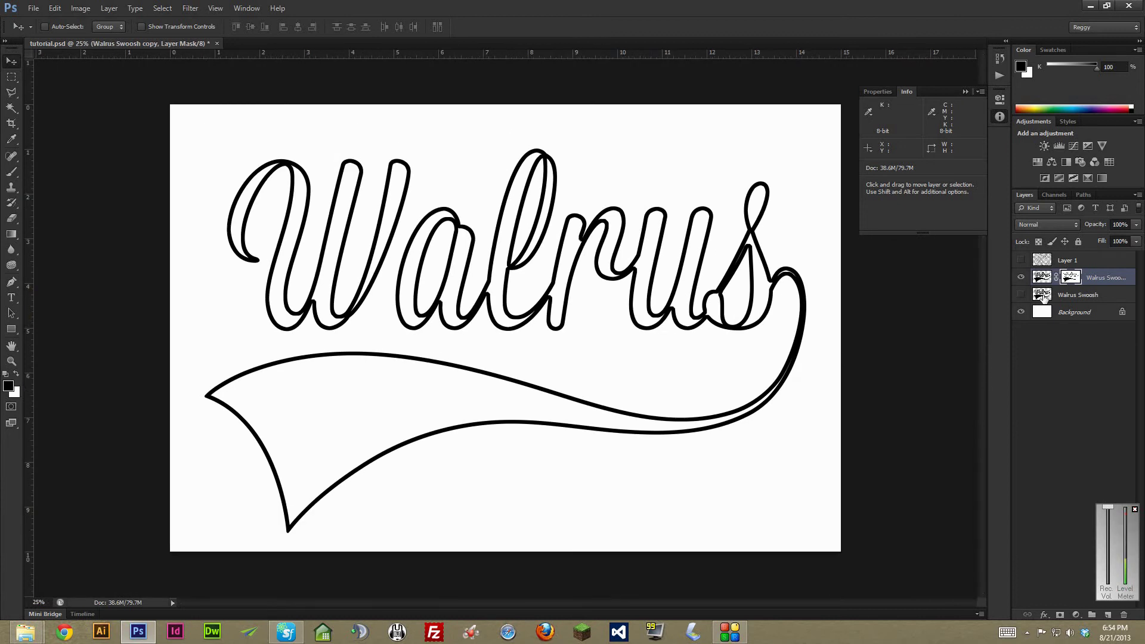
# Step: Select the lower Walrus Swoosh layer and toggle its visibility to check the filled artwork
pyautogui.click(1044, 296)
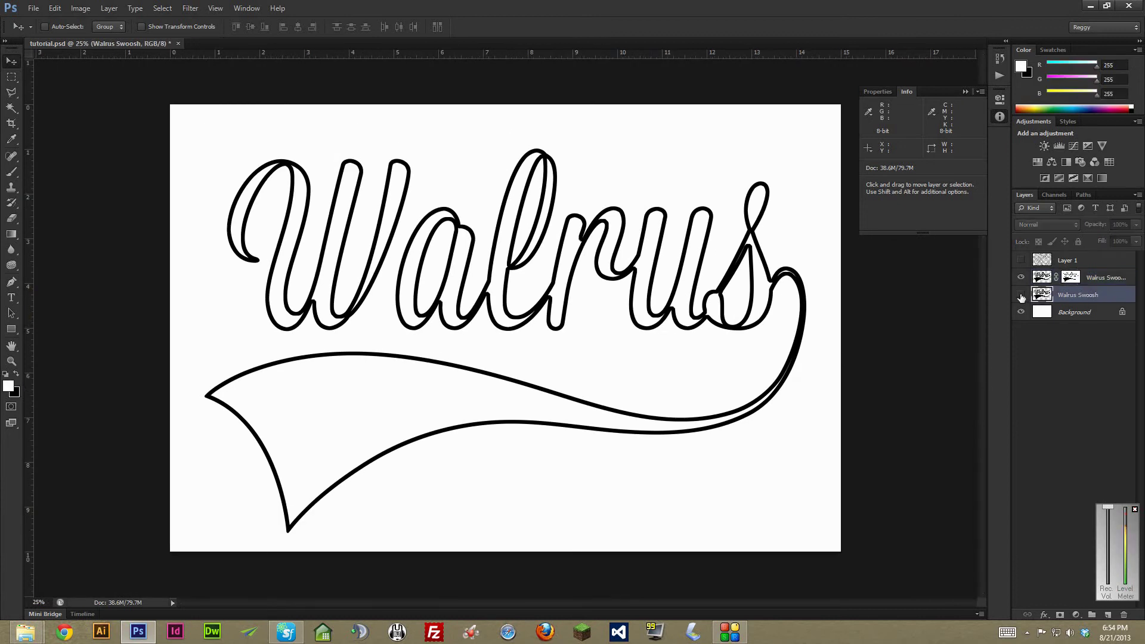
pyautogui.click(1021, 296)
pyautogui.click(1022, 295)
pyautogui.click(1021, 295)
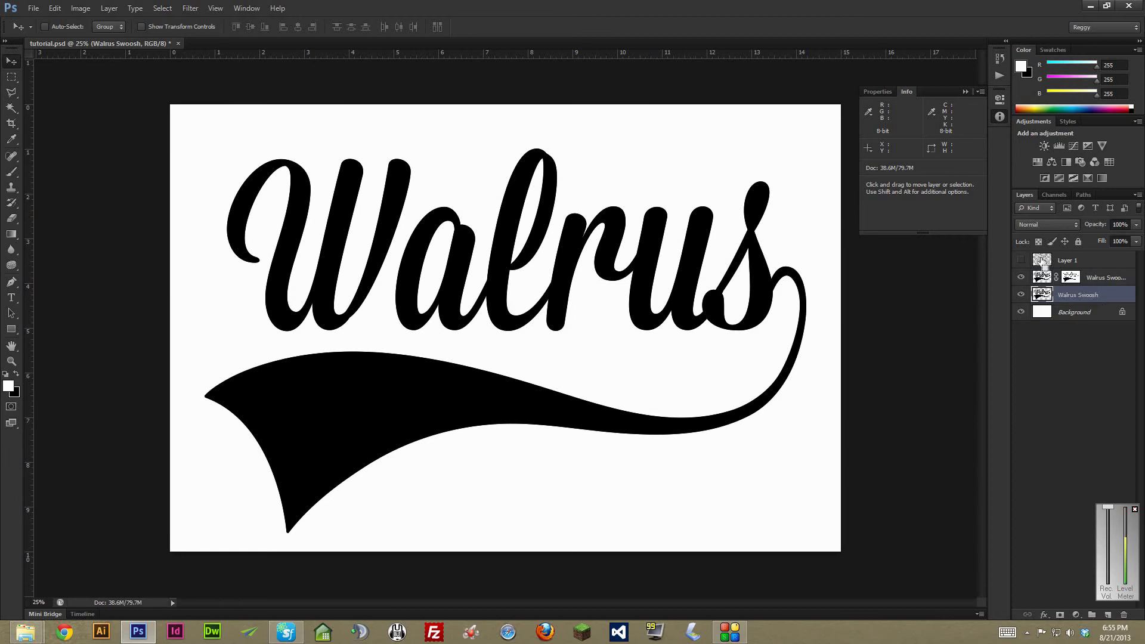
# Step: Show the halftone texture and use it as a layer mask on Walrus Swoosh
pyautogui.keyDown('ctrl'); pyautogui.click(1043, 263); pyautogui.keyUp('ctrl')
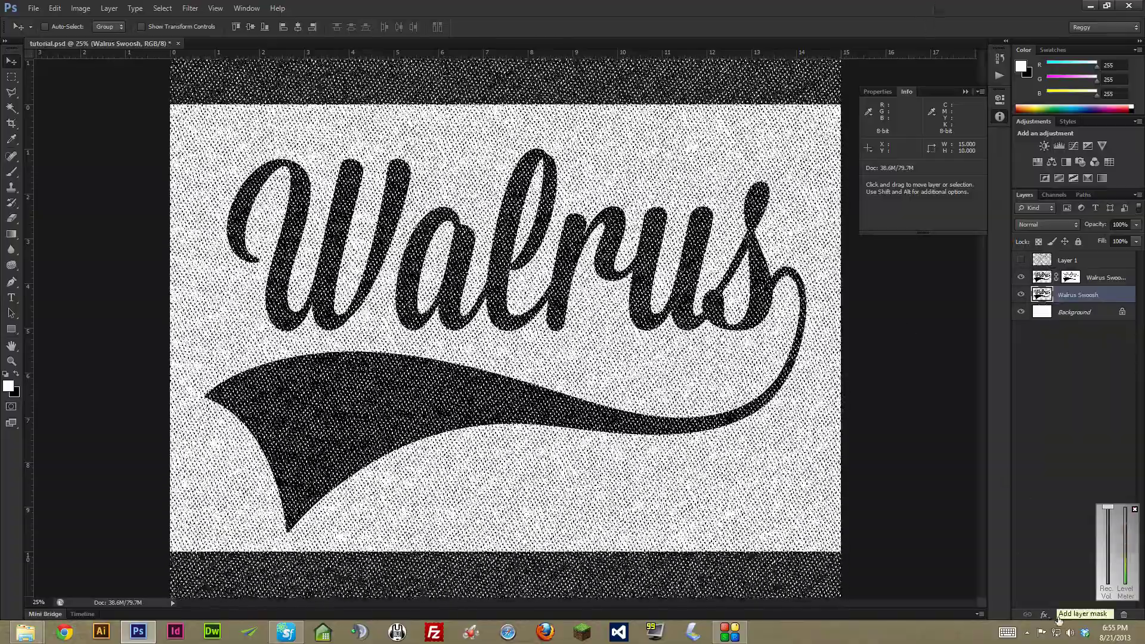
pyautogui.click(1059, 619)
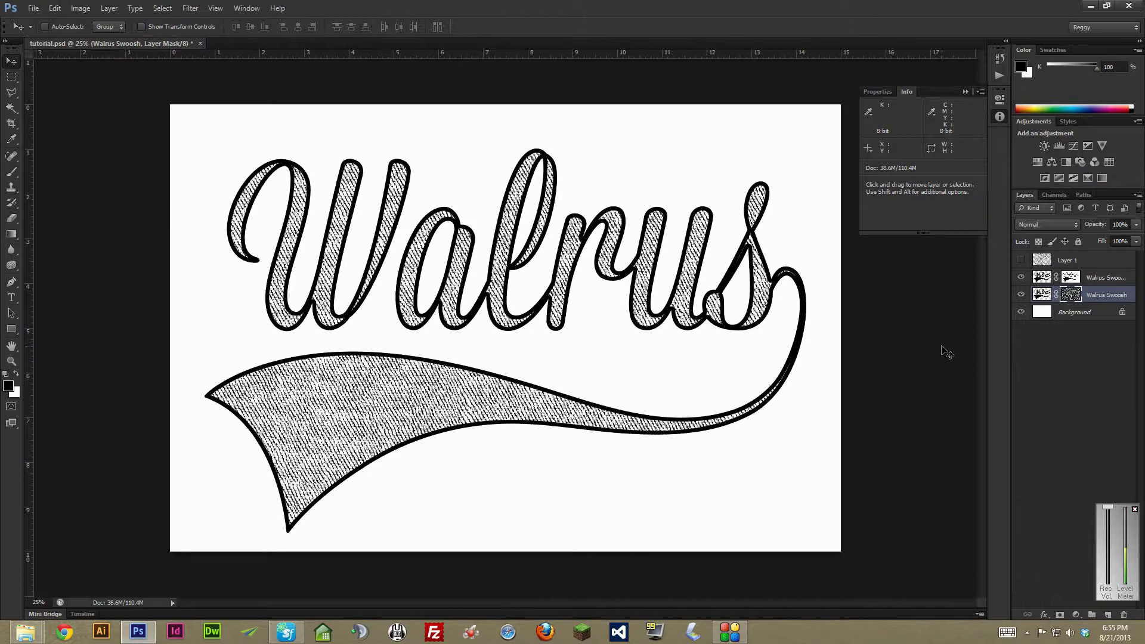
pyautogui.click(1021, 294)
pyautogui.click(1021, 294)
pyautogui.click(1022, 278)
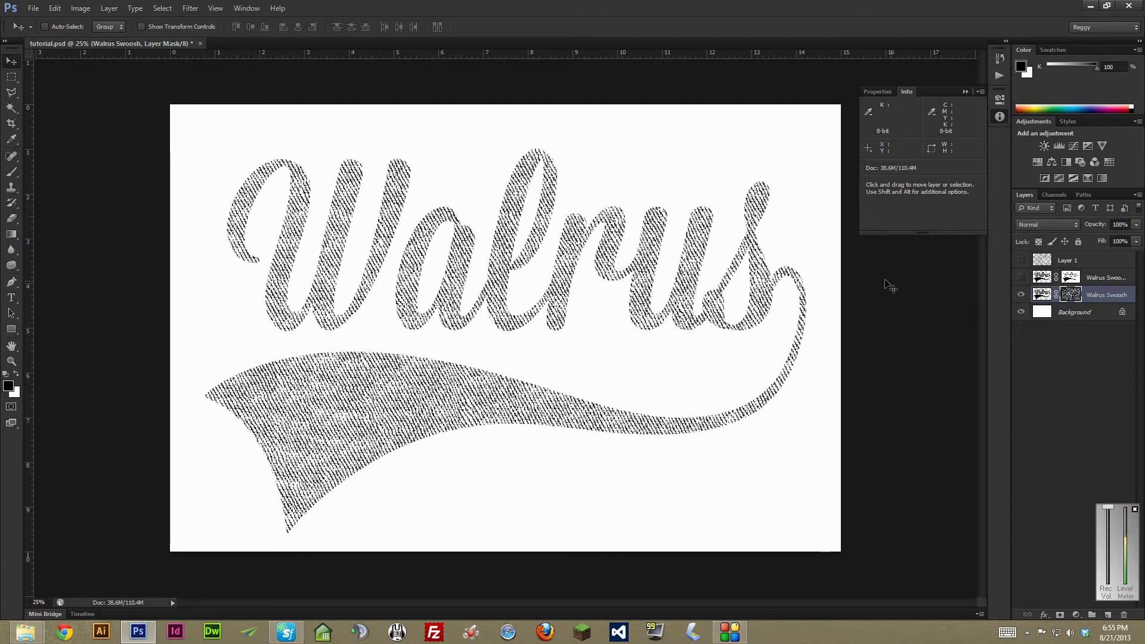
# Step: Darken the texture fill with Ctrl+I, comparing the fill layer on and off
pyautogui.click(1021, 279)
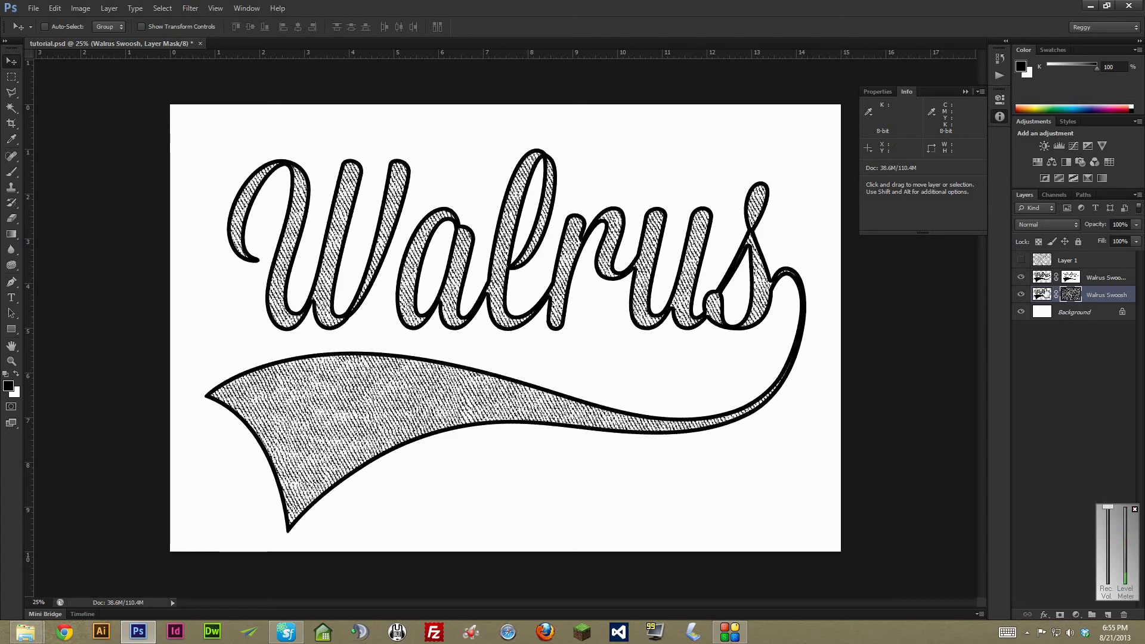
pyautogui.click(1021, 295)
pyautogui.click(1021, 295)
pyautogui.click(1022, 295)
pyautogui.click(1021, 295)
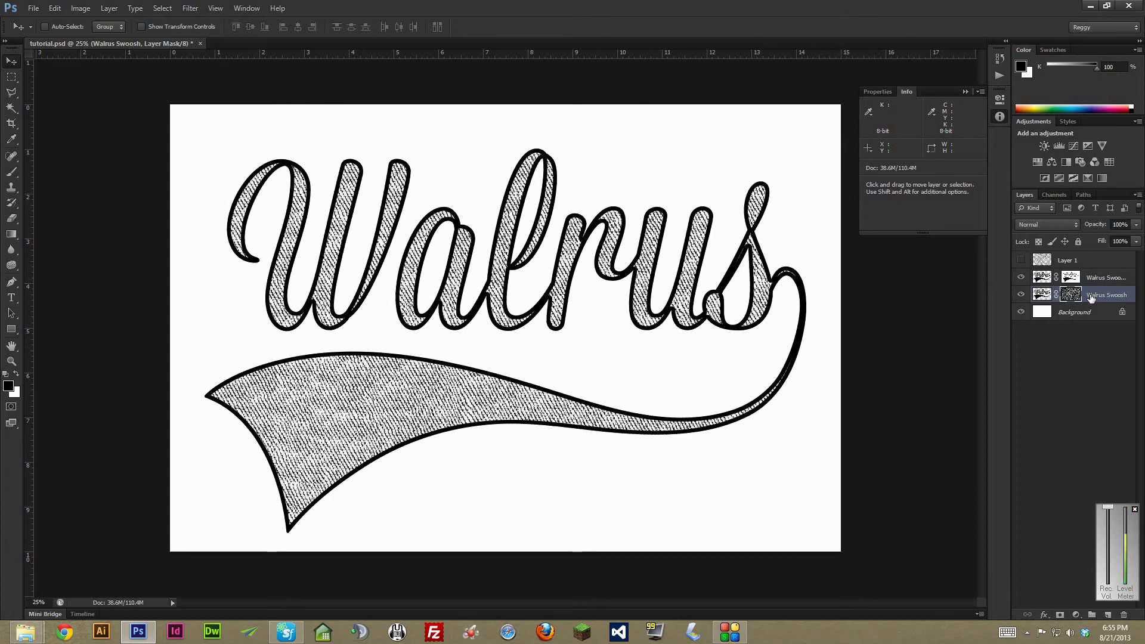
pyautogui.hotkey('ctrl', 'i')
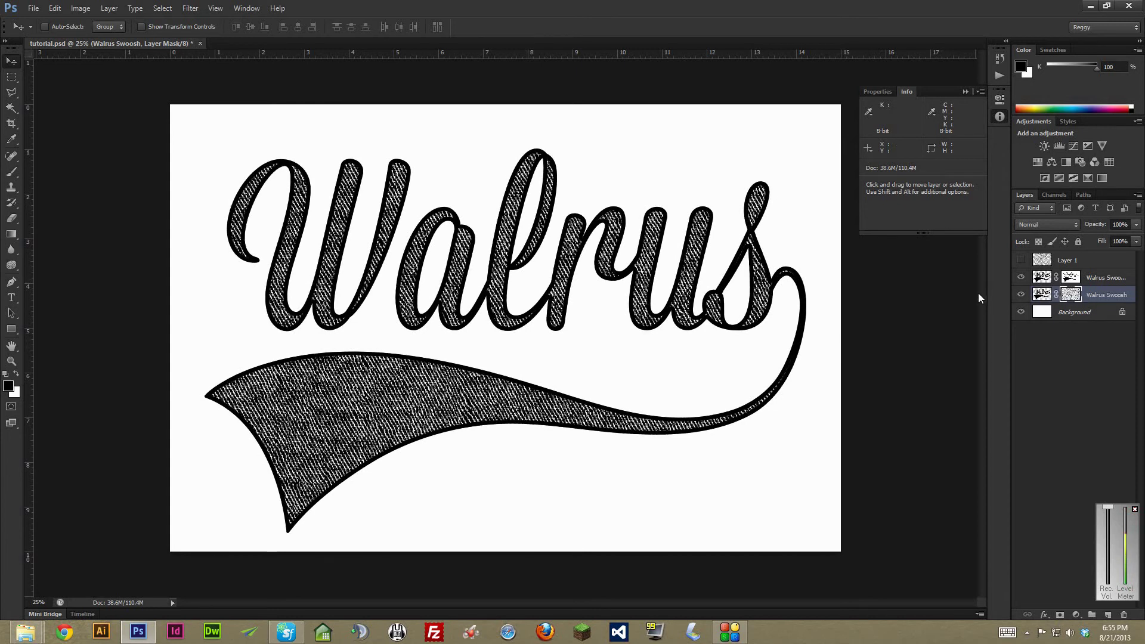
pyautogui.click(1022, 296)
pyautogui.click(1022, 296)
# Step: Open fabric18.png, copy its texture layer into tutorial.psd, and close fabric18
pyautogui.click(1022, 279)
pyautogui.click(1021, 279)
pyautogui.moveTo(860, 17); pyautogui.dragTo(736, 135)
pyautogui.moveTo(789, 89); pyautogui.dragTo(447, 156)
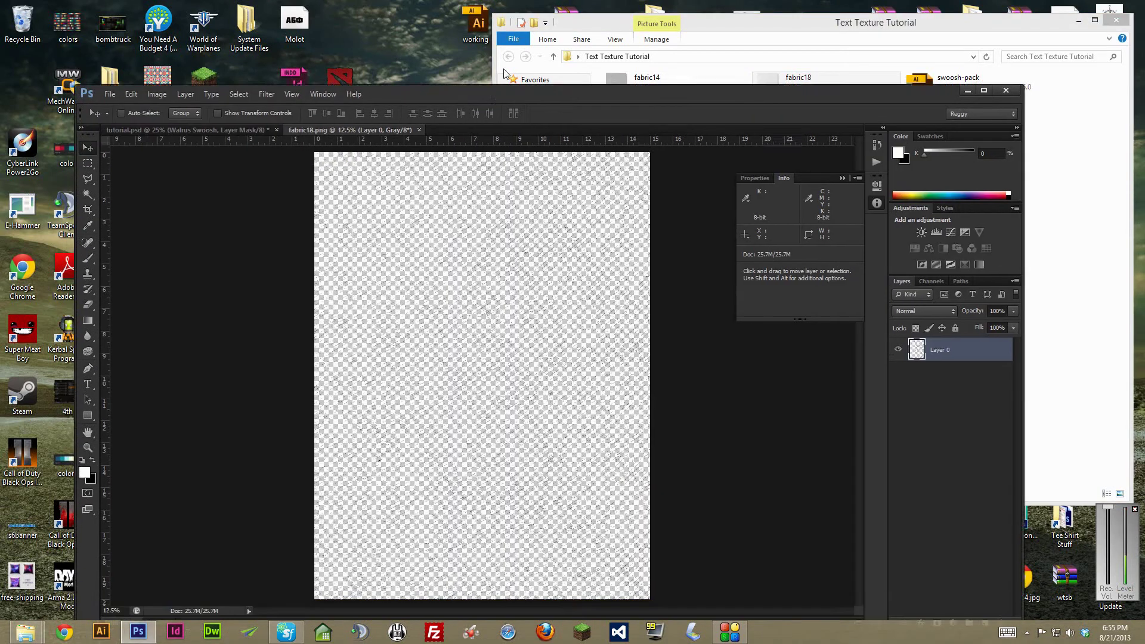
pyautogui.moveTo(485, 113); pyautogui.dragTo(510, 40)
pyautogui.moveTo(363, 83); pyautogui.dragTo(98, 119)
pyautogui.moveTo(931, 297); pyautogui.dragTo(519, 248)
pyautogui.click(368, 118)
# Step: Replace the Walrus Swoosh halftone mask with an inverted mask made from the fabric18 texture
pyautogui.moveTo(605, 47); pyautogui.dragTo(605, 34)
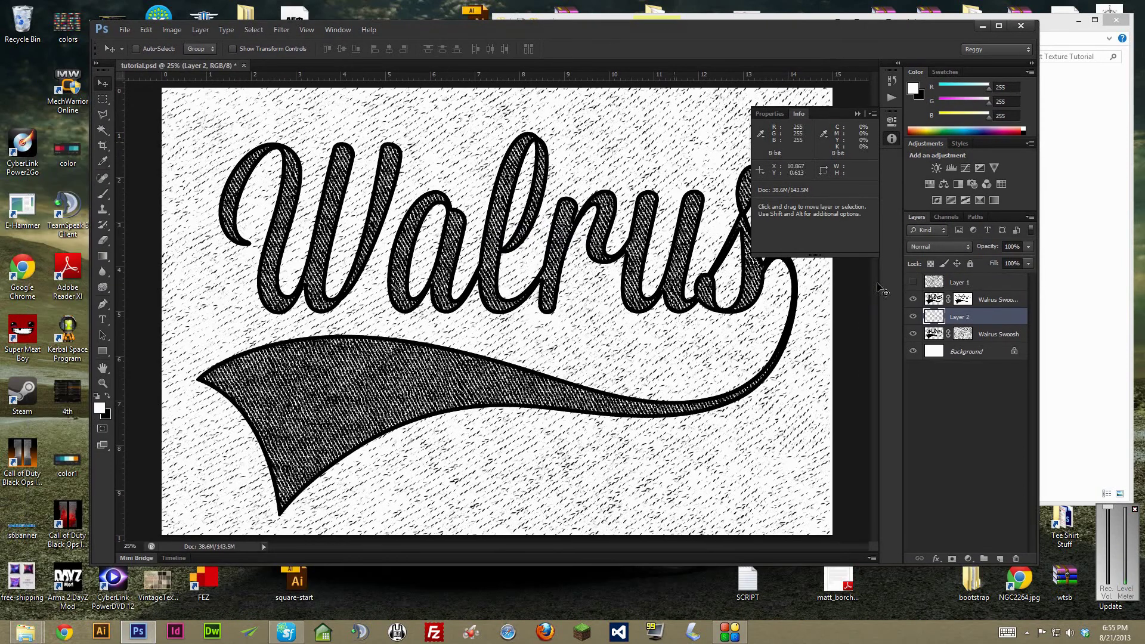
pyautogui.click(961, 334)
pyautogui.rightClick(962, 334)
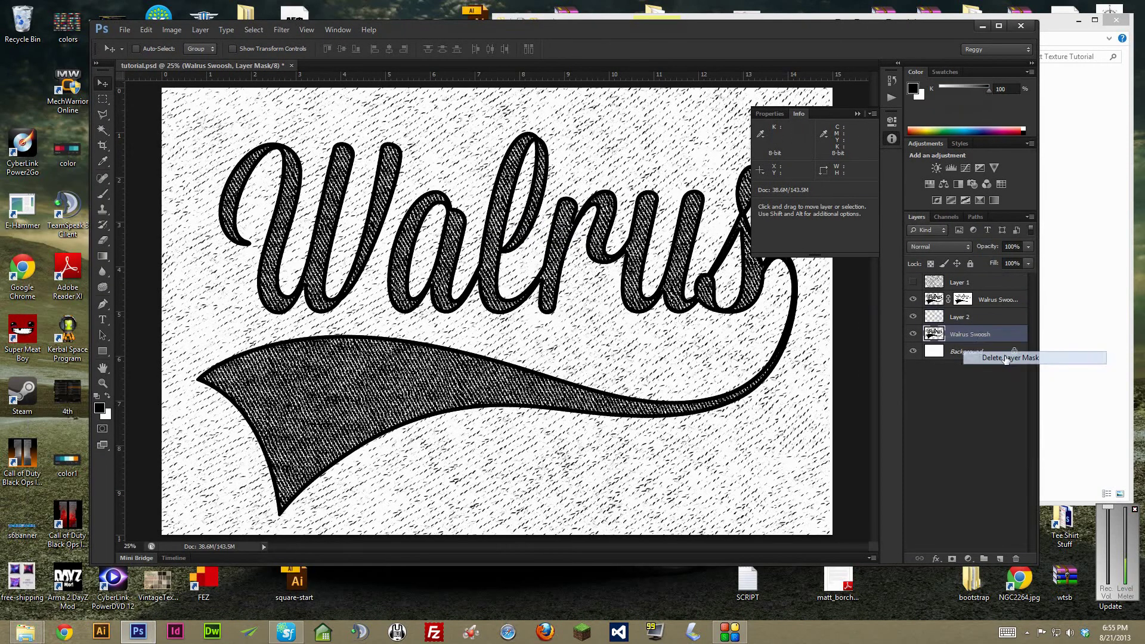
pyautogui.click(990, 355)
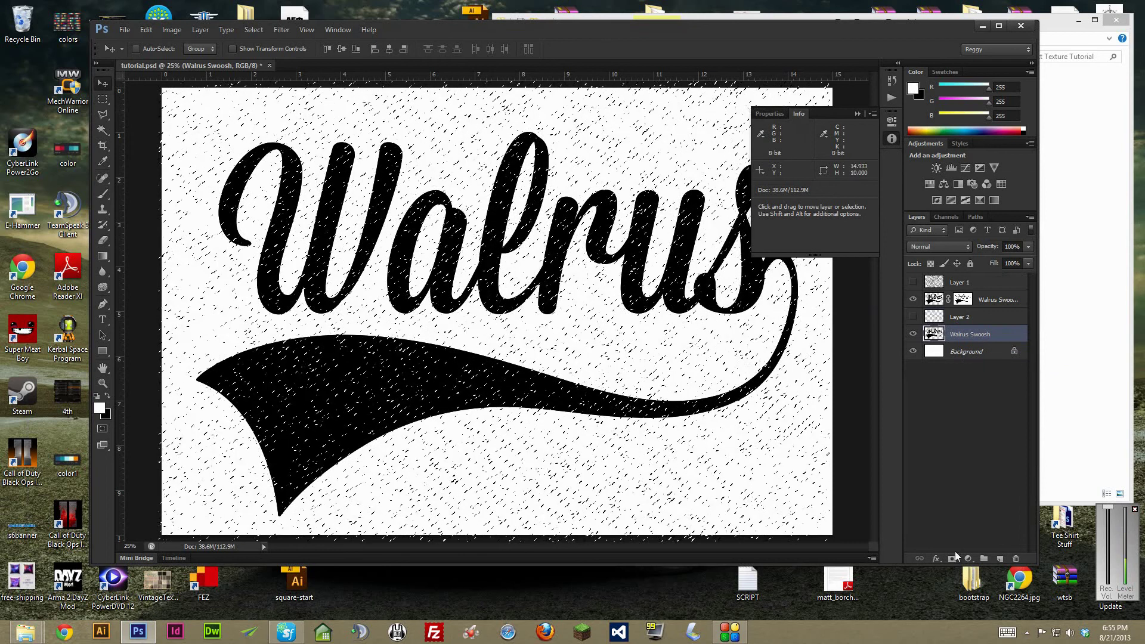
pyautogui.click(913, 316)
pyautogui.click(952, 559)
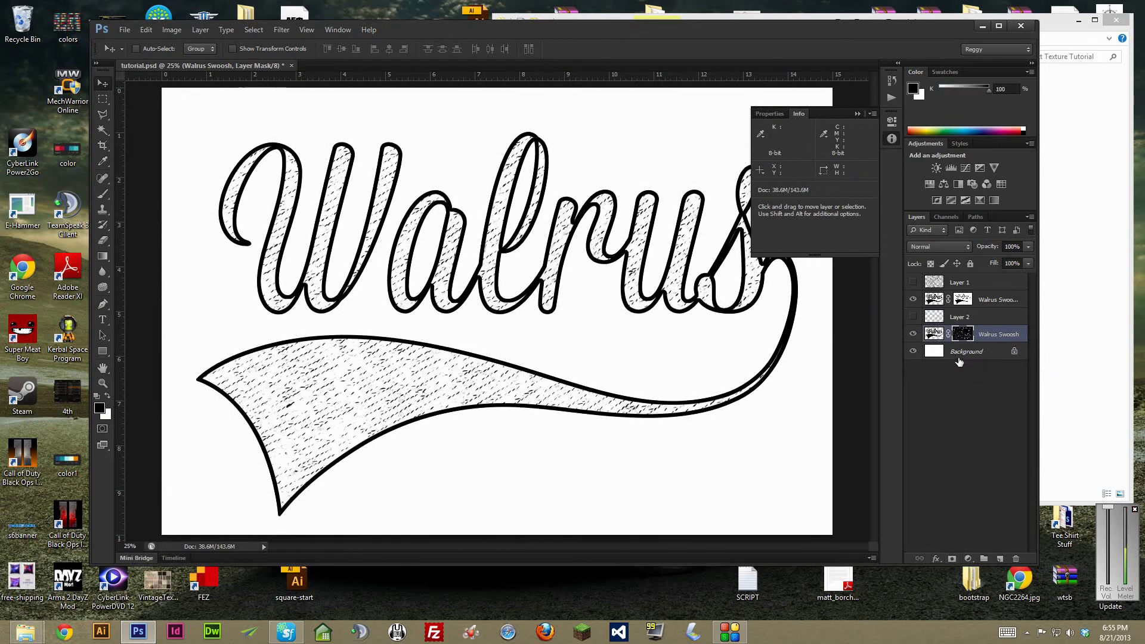
pyautogui.hotkey('ctrl', 'i')
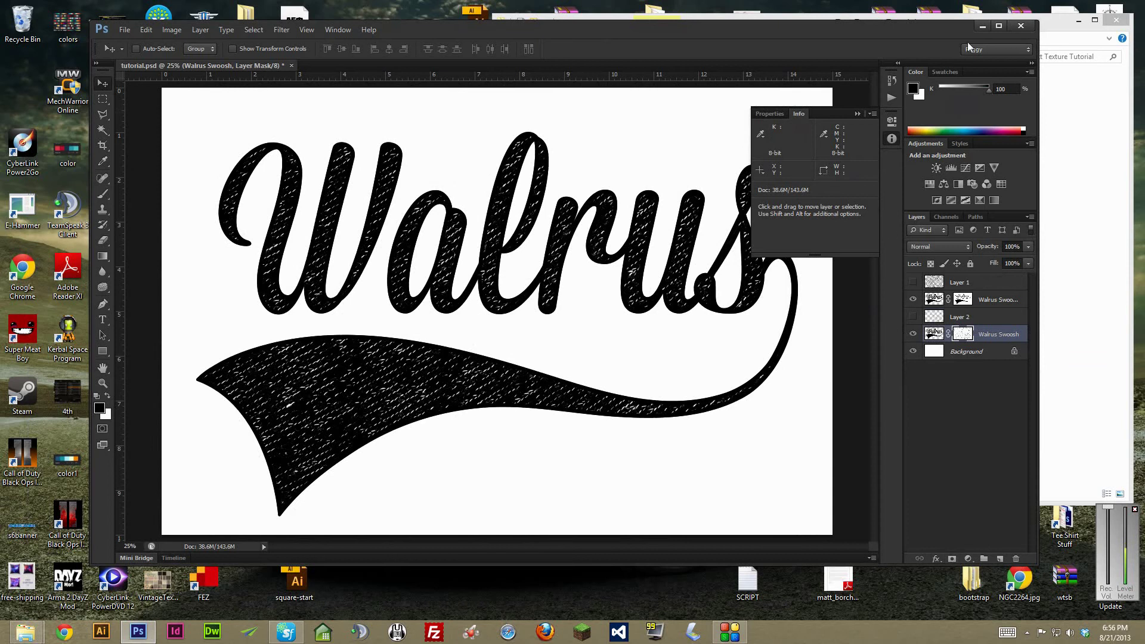
pyautogui.click(995, 27)
pyautogui.hotkey('ctrl', '-')
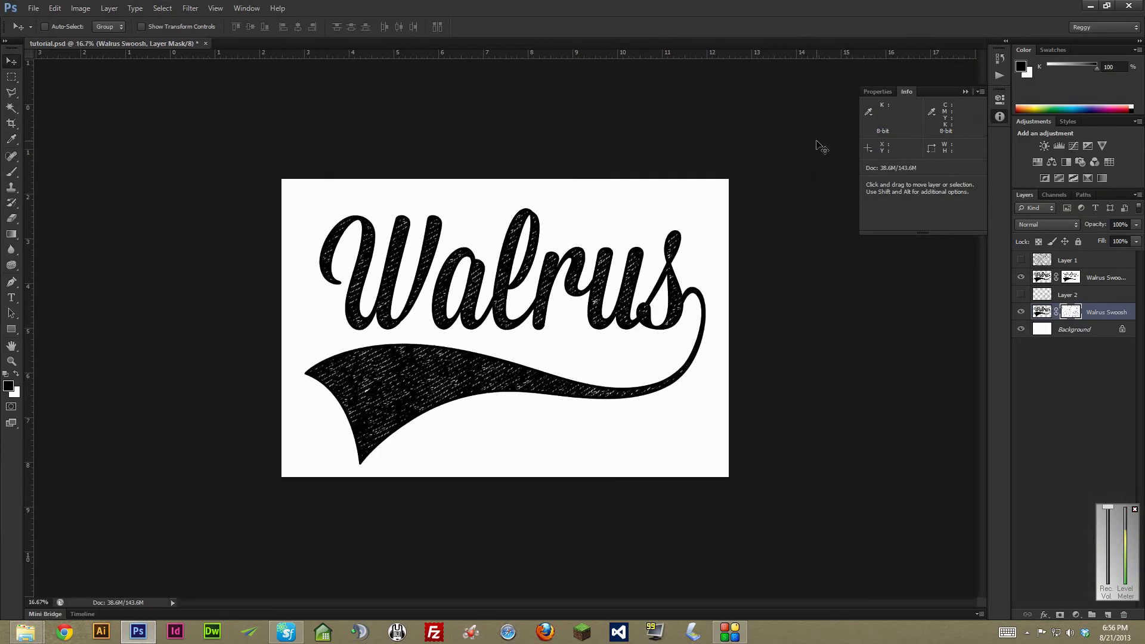
pyautogui.hotkey('ctrl', '+')
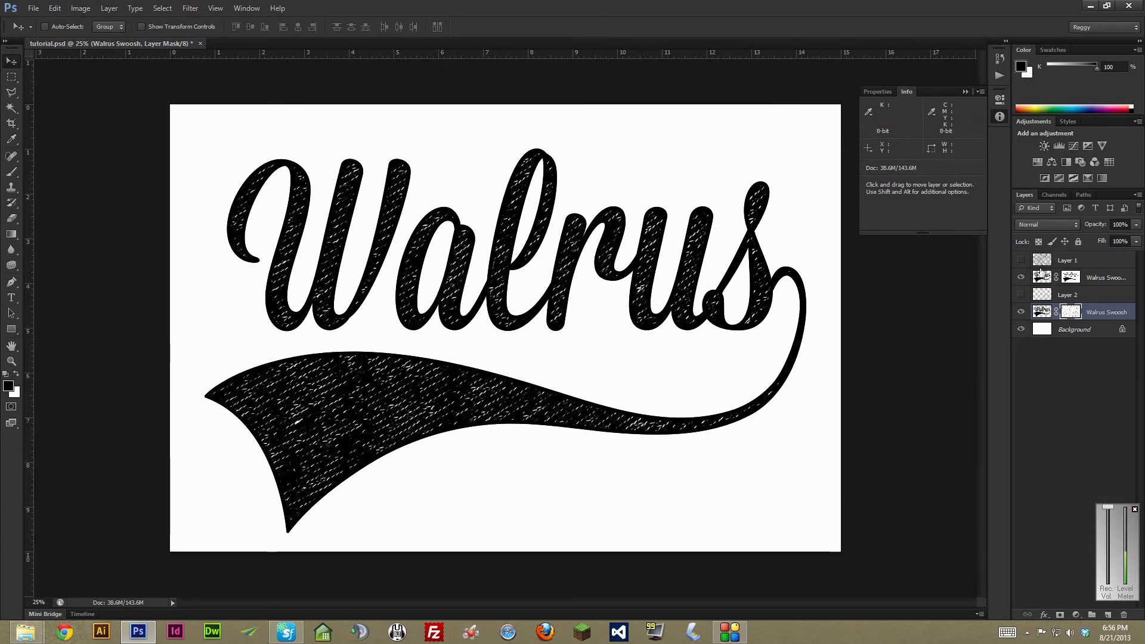